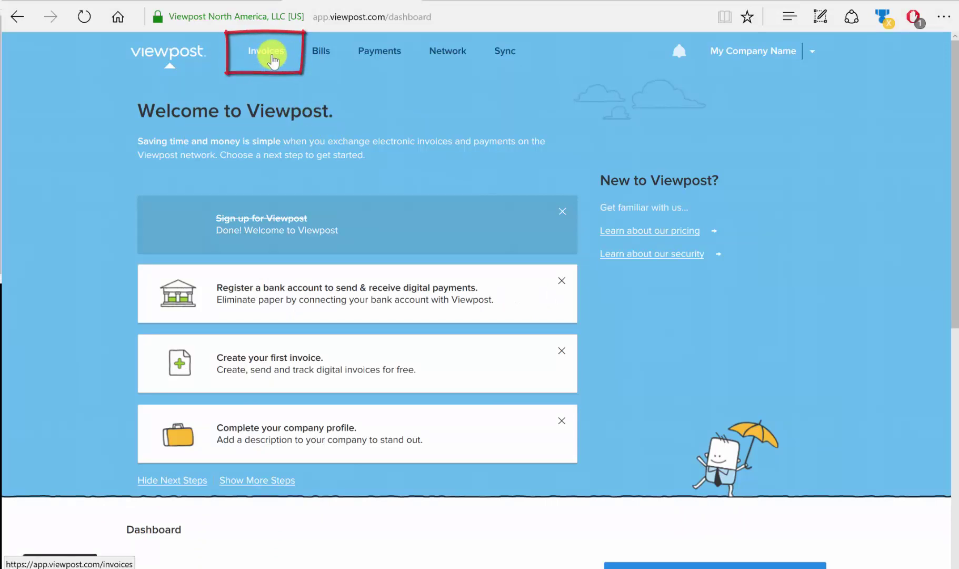
Step: Start a new invoice with the existing contact Cengage Learning as customer and confirm its customer details
{"action": "left_click", "coordinate": [268, 61]}
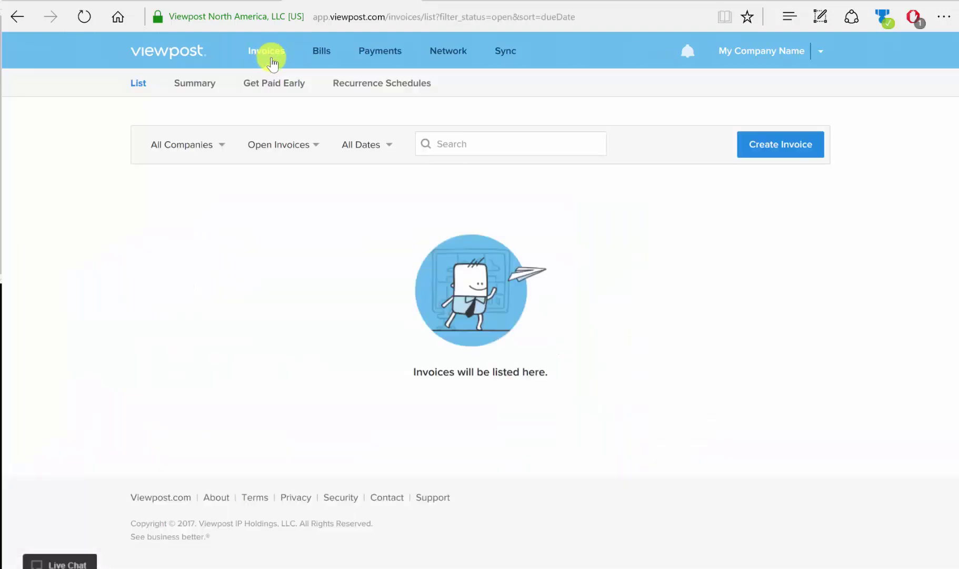
{"action": "left_click", "coordinate": [783, 156]}
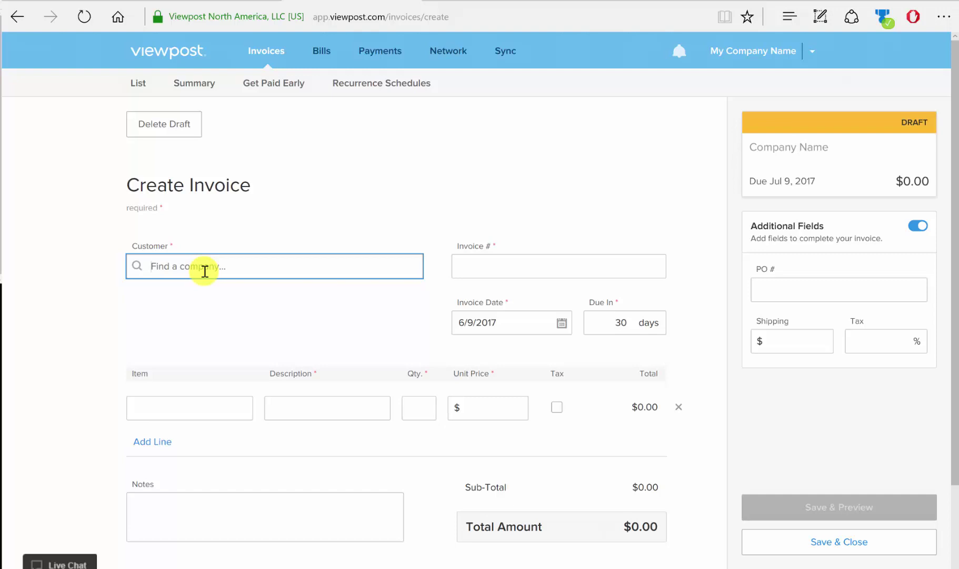
{"action": "type", "text": "Ce"}
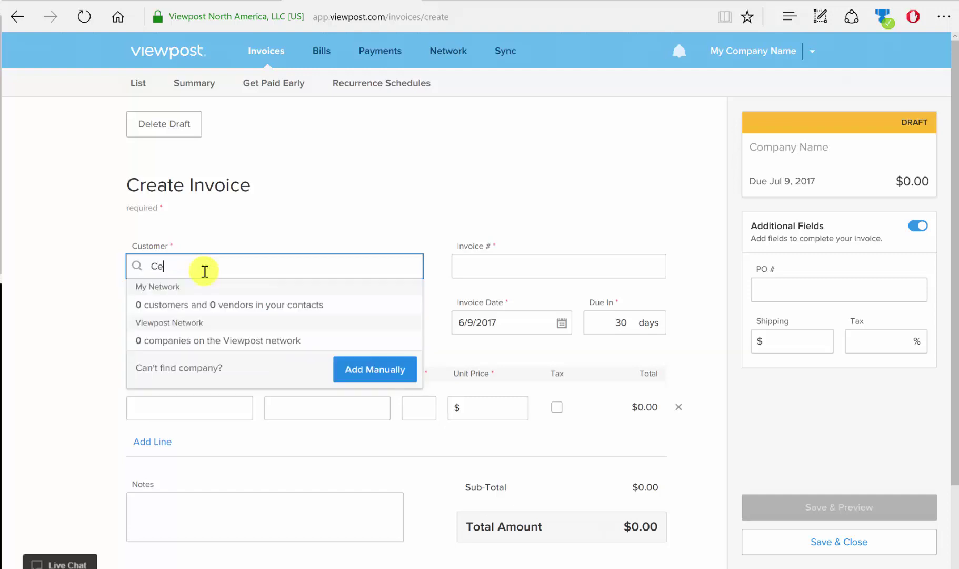
{"action": "type", "text": "ngage"}
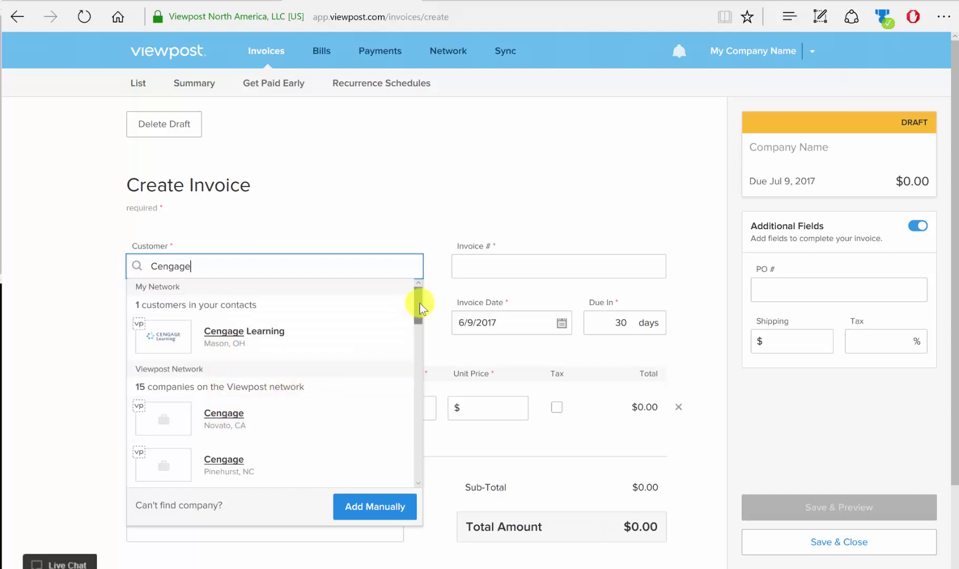
{"action": "mouse_move", "coordinate": [418, 305]}
{"action": "left_mouse_down"}
{"action": "mouse_move", "coordinate": [417, 389]}
{"action": "mouse_move", "coordinate": [417, 303]}
{"action": "left_mouse_up"}
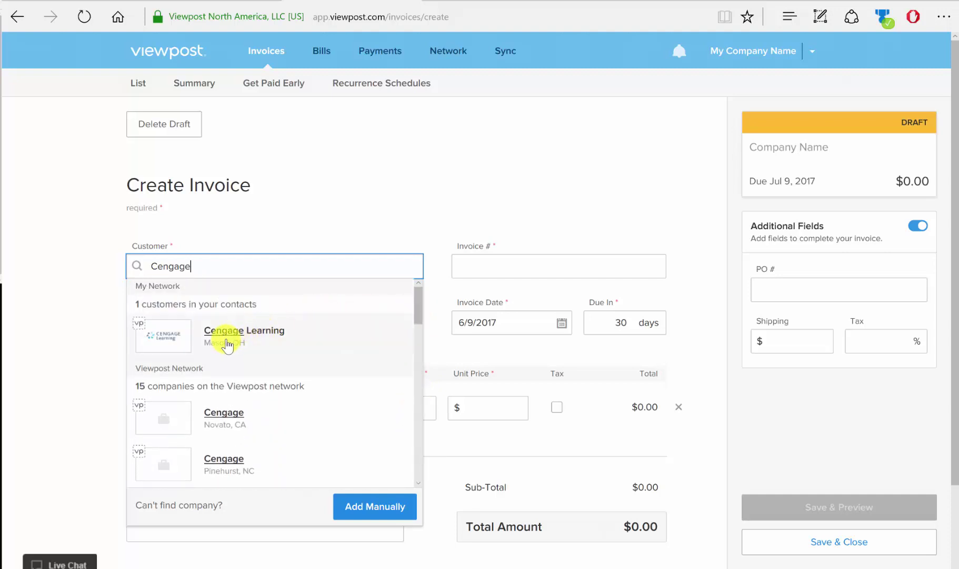
{"action": "left_click", "coordinate": [169, 347]}
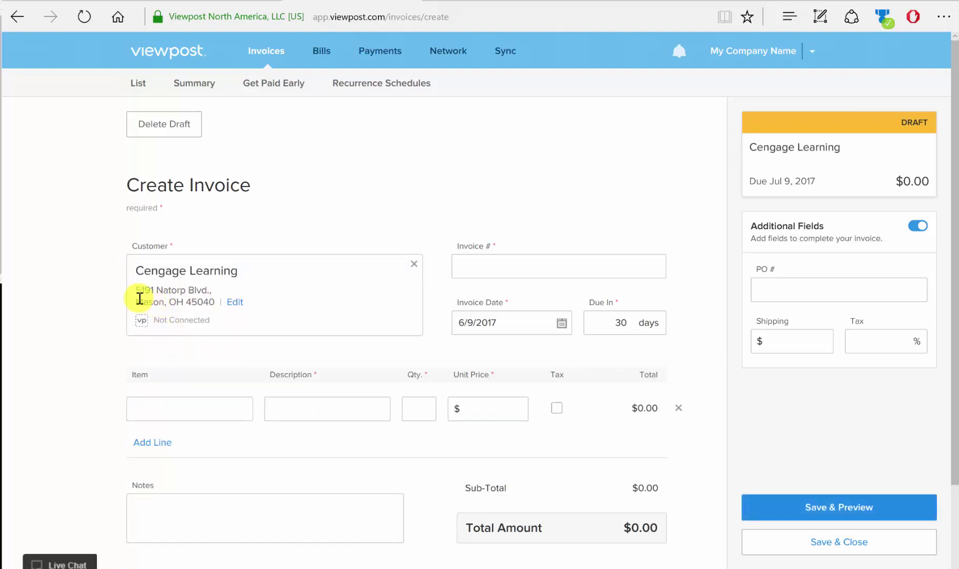
{"action": "left_click", "coordinate": [235, 303]}
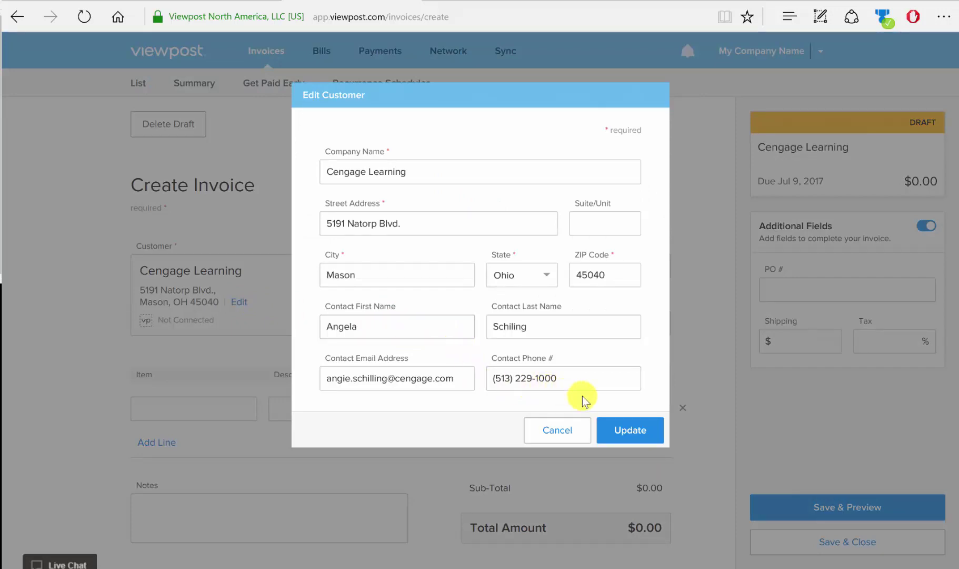
{"action": "left_click", "coordinate": [630, 431]}
Step: Enter "Template (Webinar)" as the invoice number
{"action": "type", "text": "Template"}
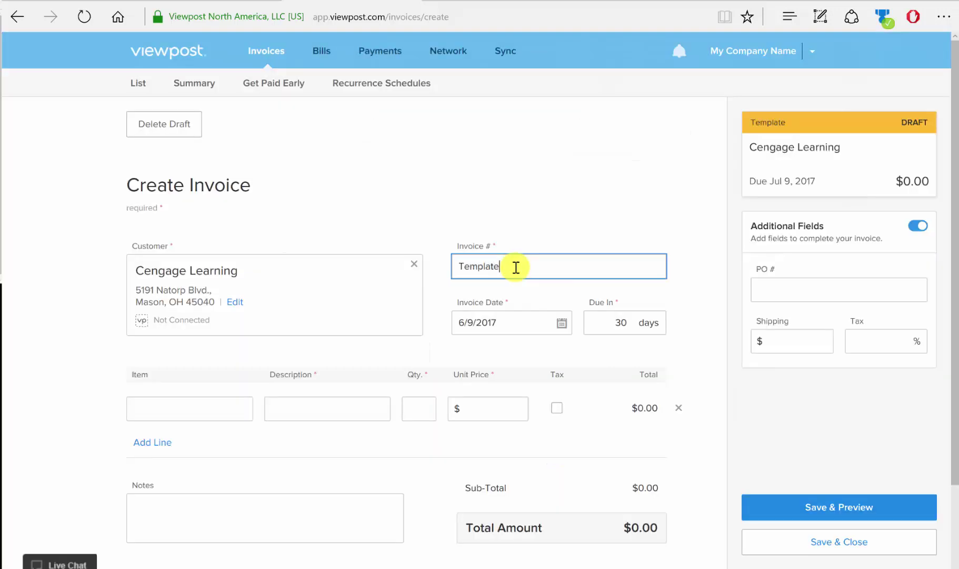
{"action": "type", "text": " ("}
{"action": "type", "text": "Wei"}
{"action": "type", "text": "bin"}
{"action": "type", "text": "ar"}
{"action": "type", "text": ")"}
Step: Set the invoice date to January 1, 2017
{"action": "left_click", "coordinate": [562, 324]}
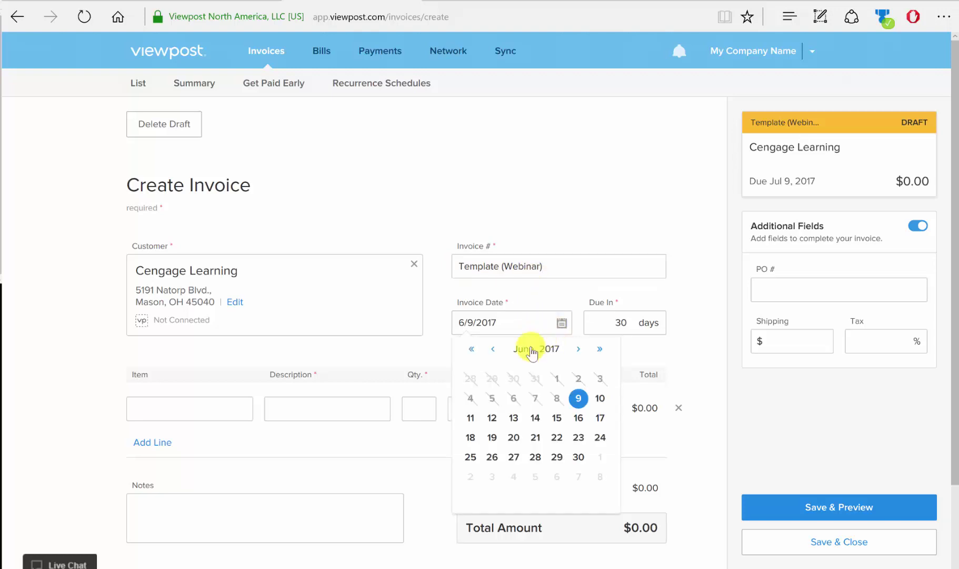
{"action": "left_click", "coordinate": [493, 349]}
{"action": "left_click", "coordinate": [493, 349]}
{"action": "left_click", "coordinate": [493, 349]}
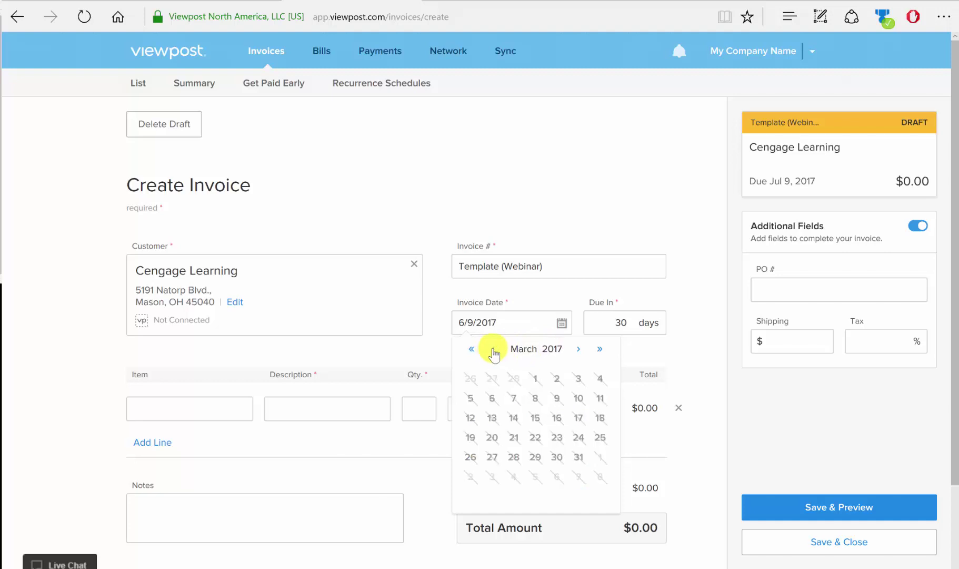
{"action": "left_click", "coordinate": [493, 349]}
{"action": "left_click", "coordinate": [493, 349]}
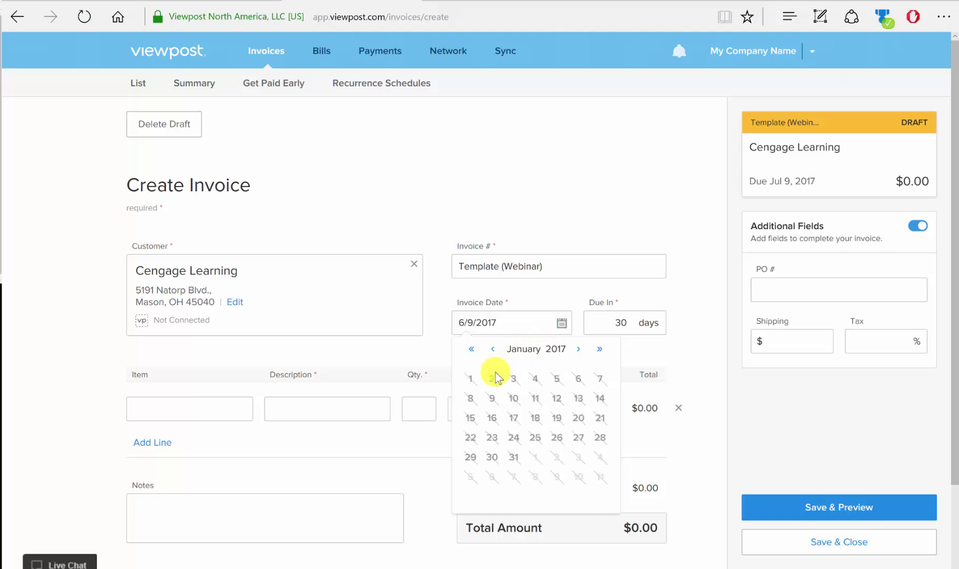
{"action": "left_click", "coordinate": [470, 378]}
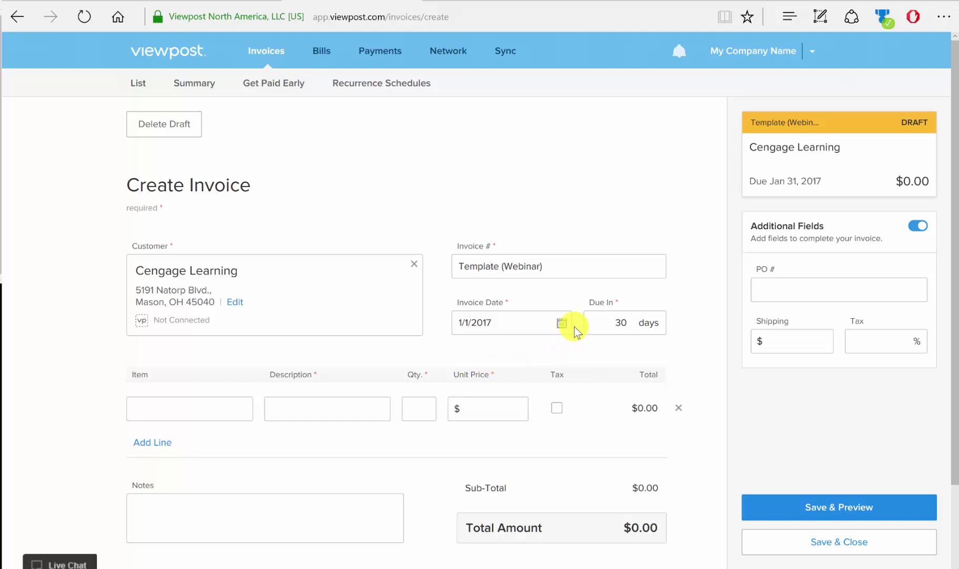
Step: Fill in the line item as "Webinar" with the description "My Webinar Title (Jan 31, 2017 from 1:00-2:00 pm ET)"
{"action": "left_click", "coordinate": [193, 410]}
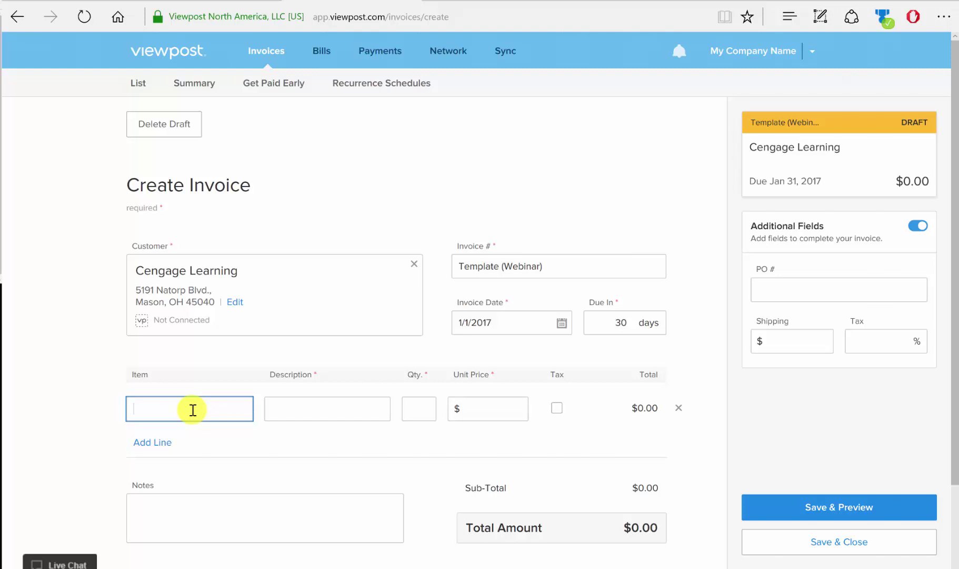
{"action": "type", "text": "Webinar"}
{"action": "key", "text": "Tab"}
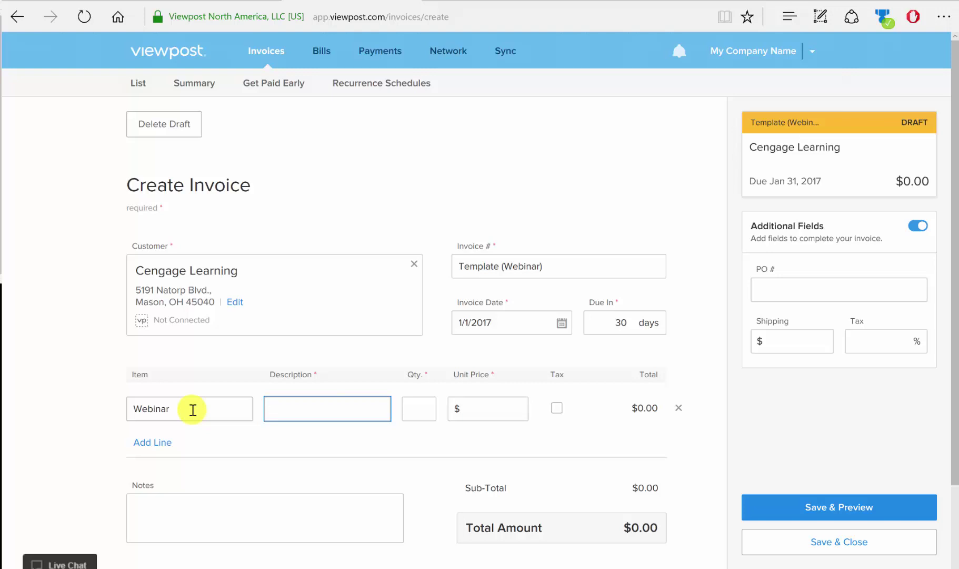
{"action": "type", "text": "My Webinar Title (Jan3"}
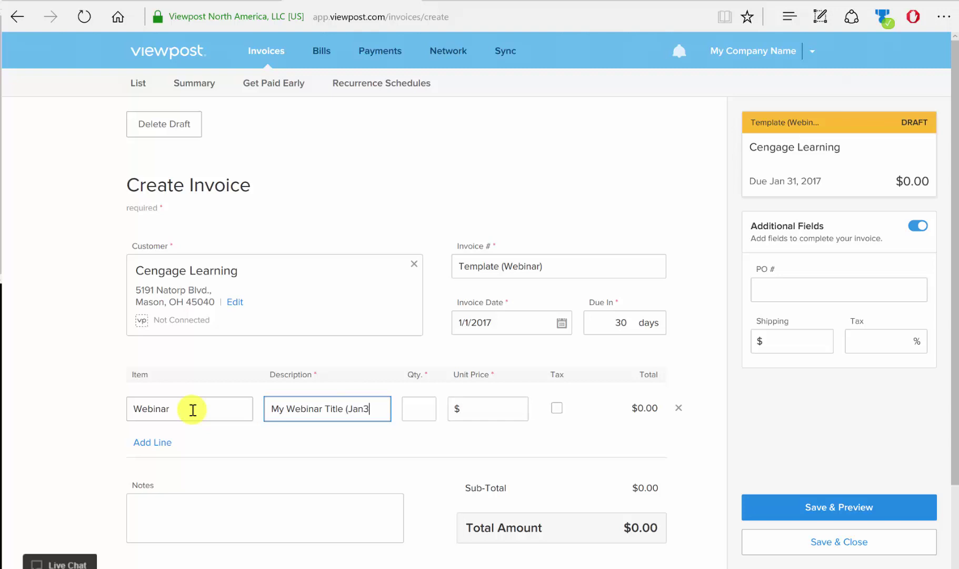
{"action": "type", "text": "1, 2017"}
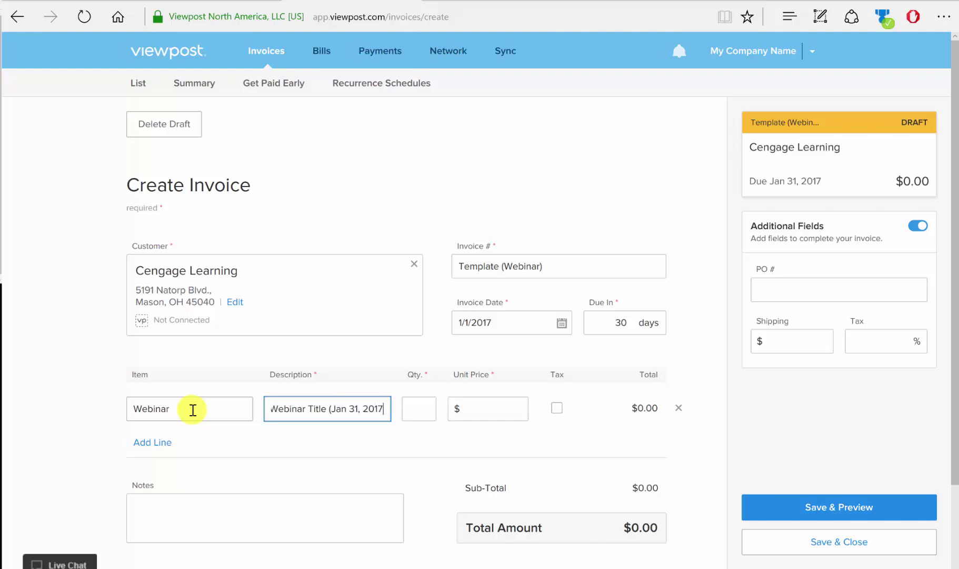
{"action": "type", "text": " from 1:00-2"}
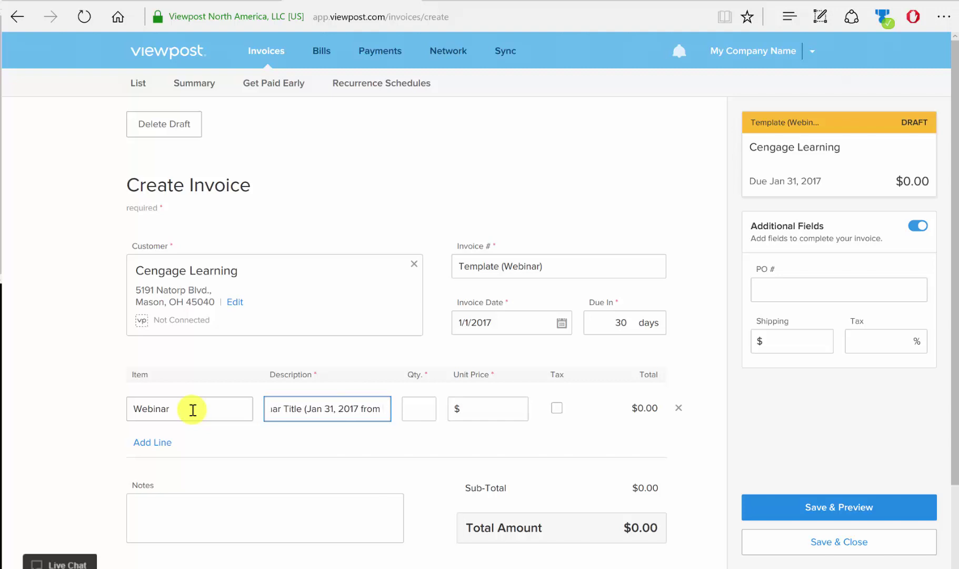
{"action": "type", "text": ":00 pm ET)"}
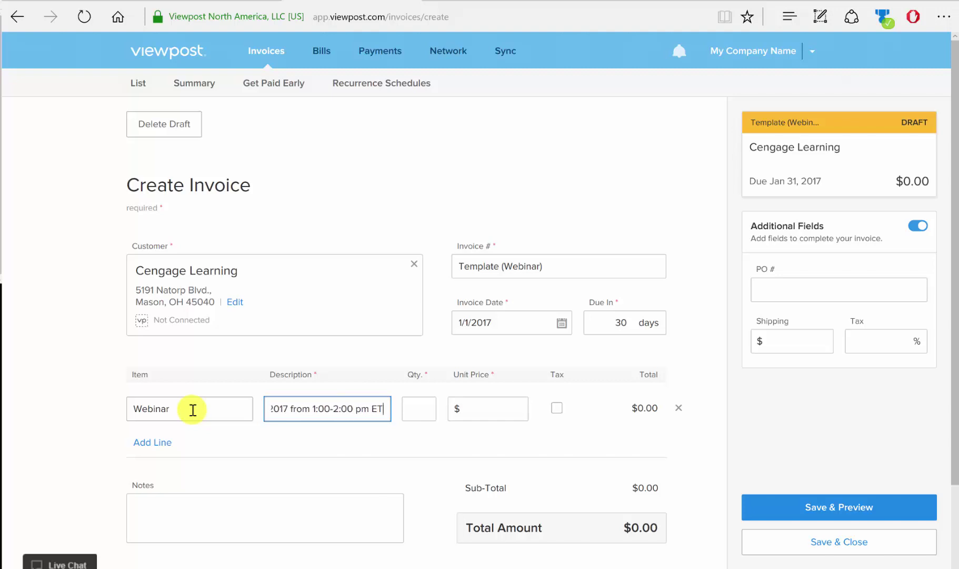
{"action": "key", "text": "Tab"}
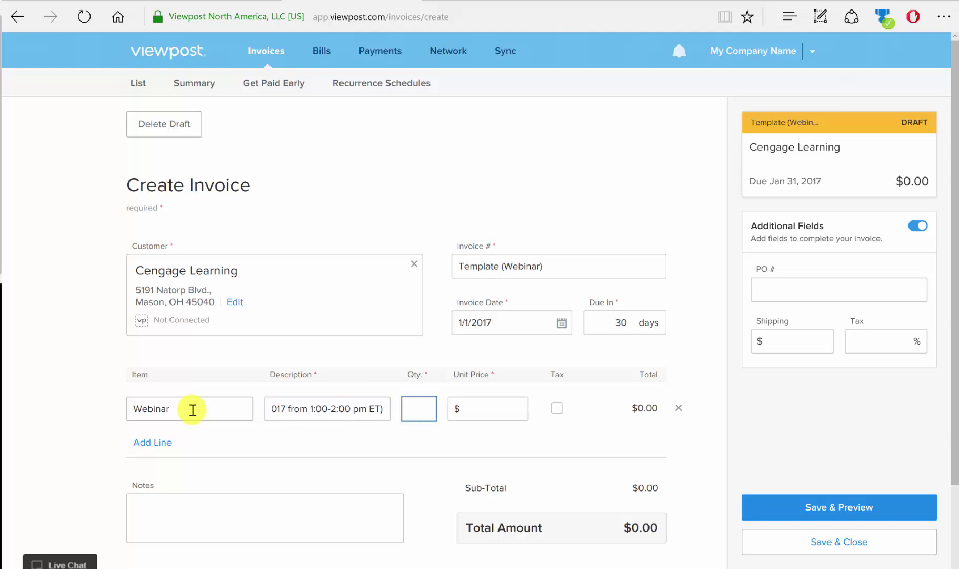
Step: Give the Webinar line a quantity of 1 and a unit price of $200
{"action": "type", "text": "1"}
{"action": "key", "text": "Tab"}
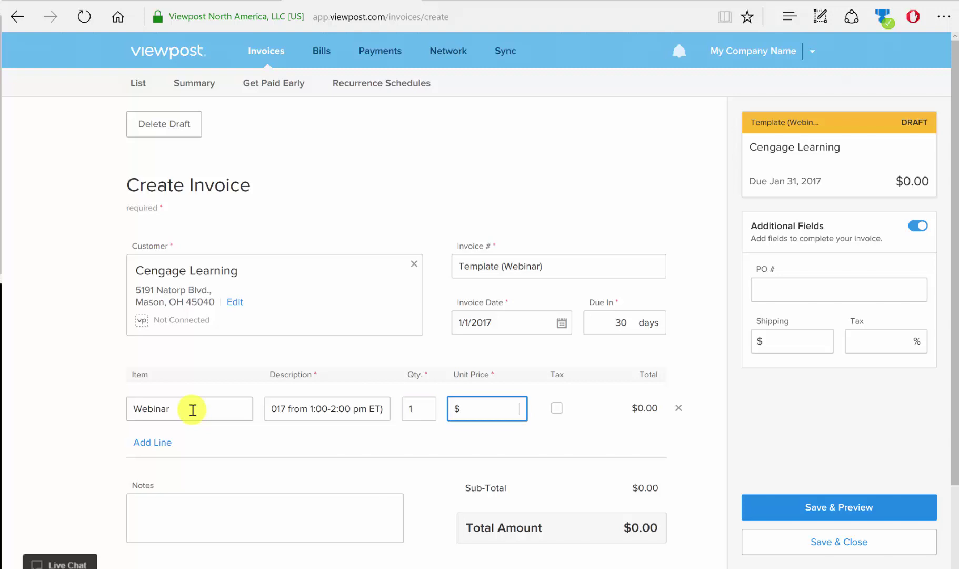
{"action": "type", "text": "200"}
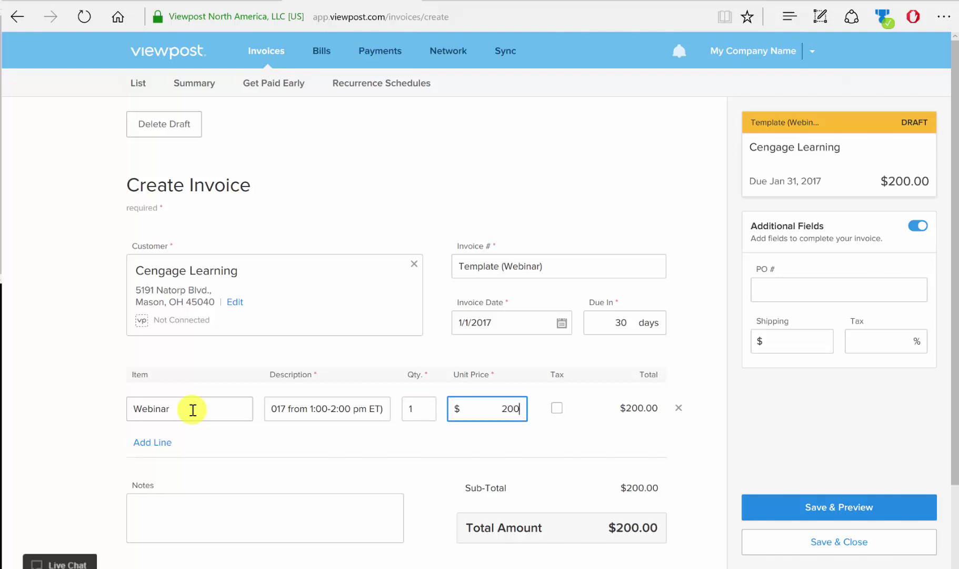
Step: Write invoice notes on separate lines: "ATTN: BLAWS", a placeholder vendor number, "xxxxxx - MY123" and "Worked with LC Name"
{"action": "left_click", "coordinate": [179, 506]}
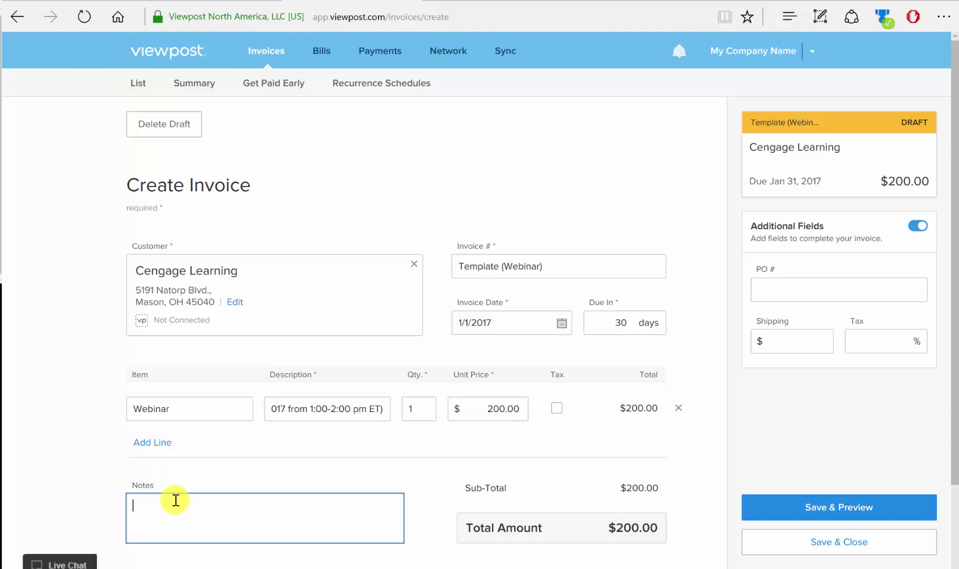
{"action": "type", "text": "ATTN: BLAWS Vendor"}
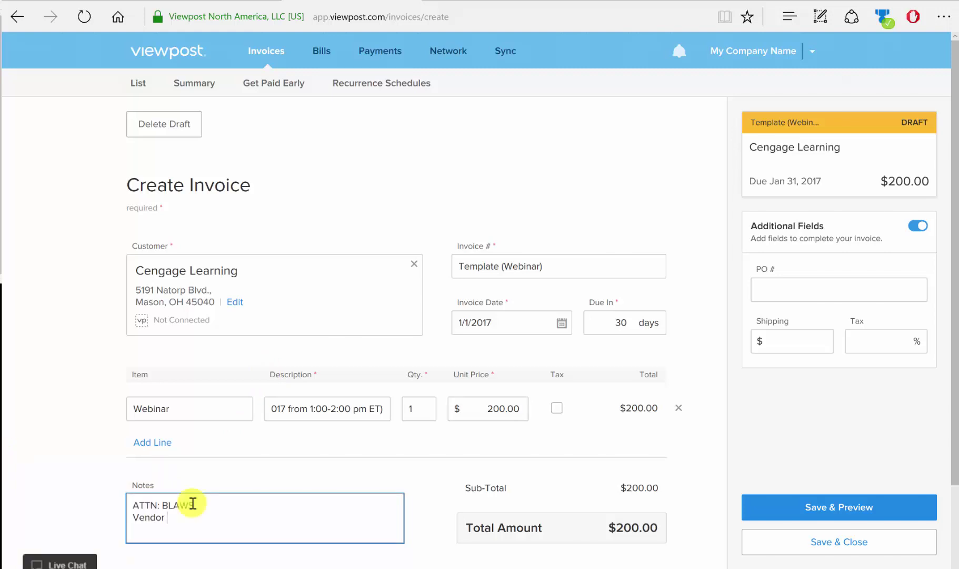
{"action": "type", "text": "#: xxxxxxxx"}
{"action": "key", "text": "Return"}
{"action": "type", "text": "xxxxxx -"}
{"action": "type", "text": "MY123"}
{"action": "key", "text": "Return"}
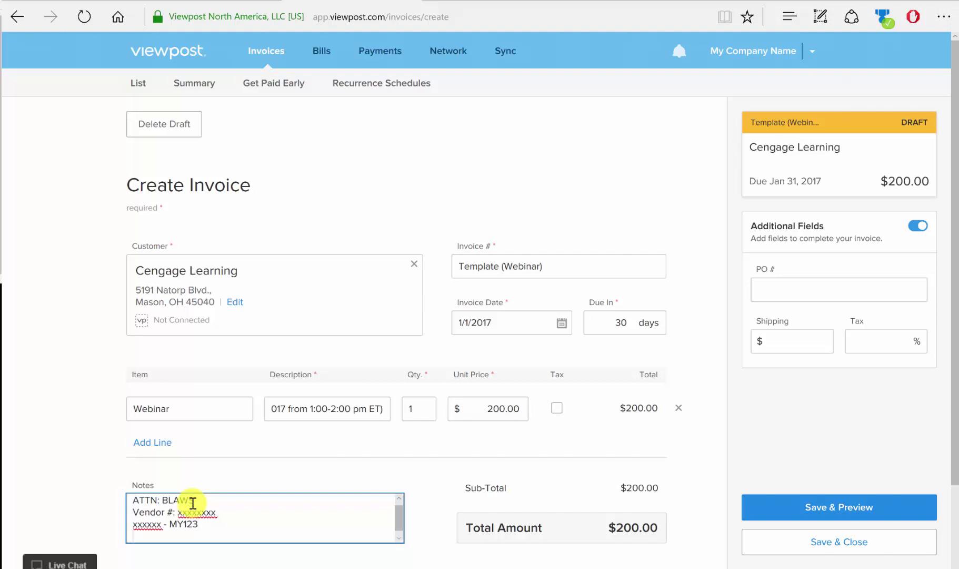
{"action": "type", "text": "Worked"}
{"action": "type", "text": "with LC Name"}
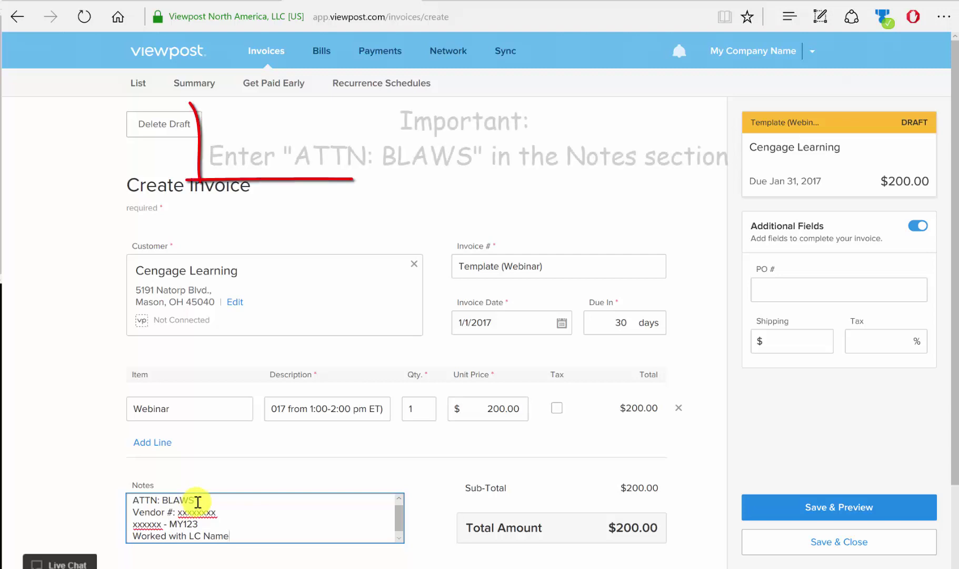
{"action": "left_click_drag", "start_coordinate": [193, 503], "coordinate": [132, 501]}
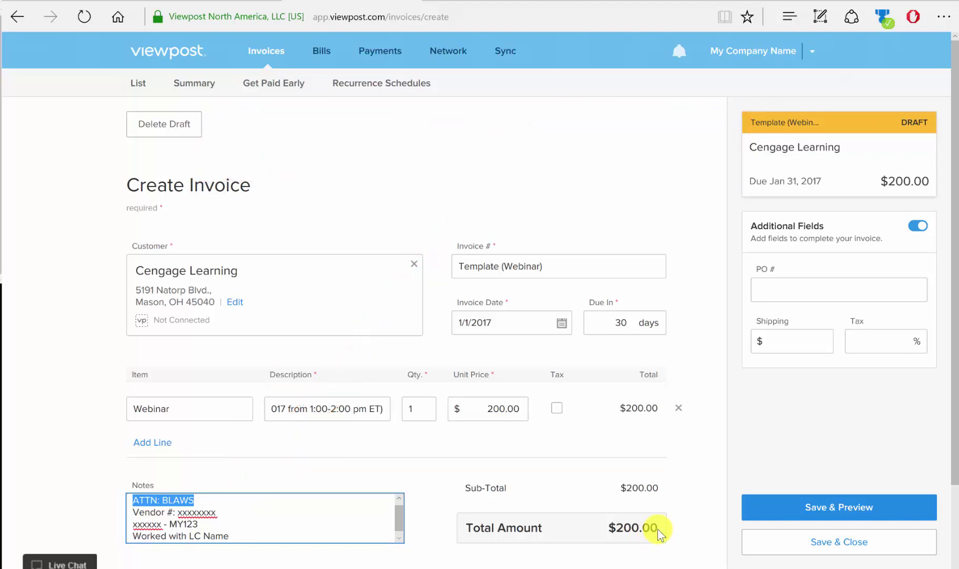
Step: Save and close the draft invoice, and view the actions available for it in the invoice list
{"action": "left_click", "coordinate": [841, 548]}
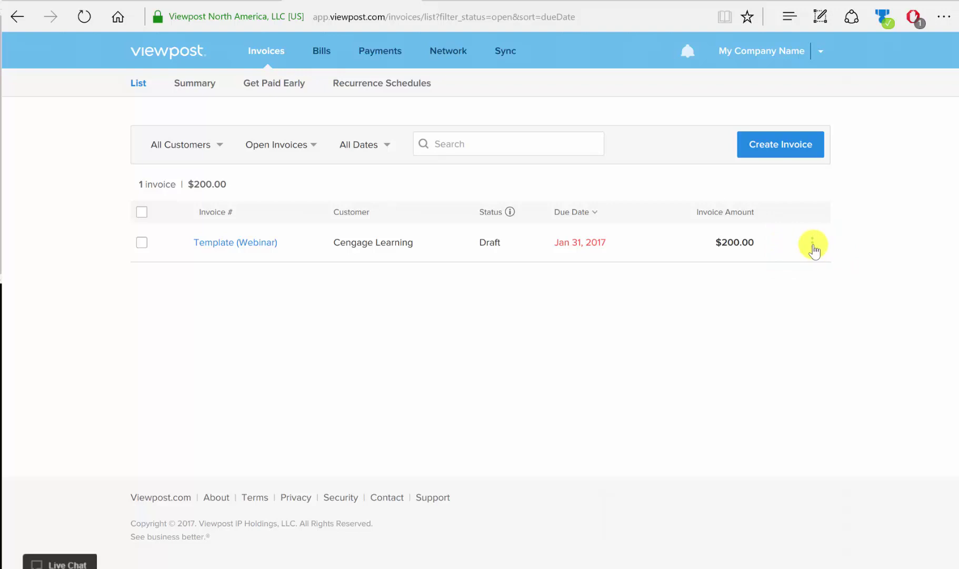
{"action": "left_click", "coordinate": [812, 244]}
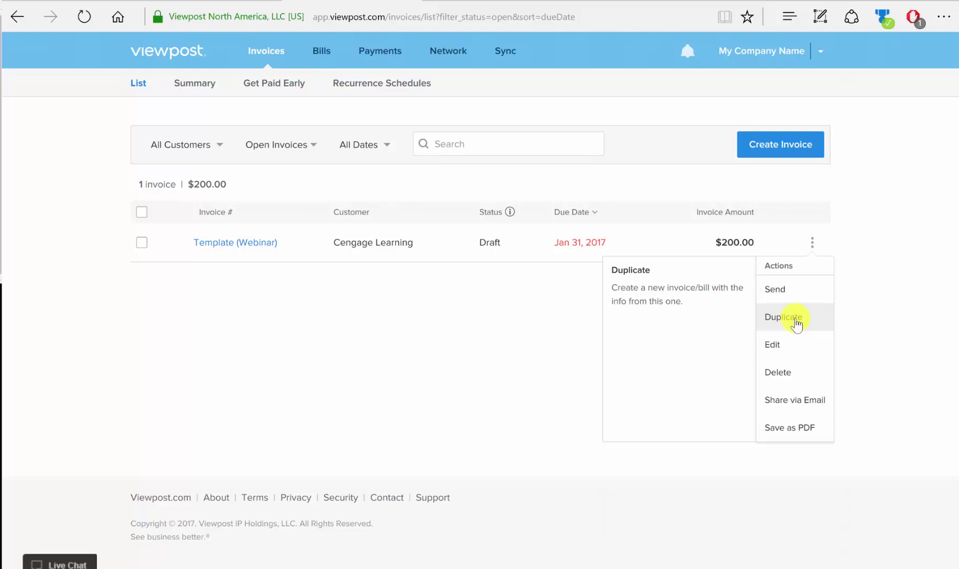
{"action": "left_click", "coordinate": [814, 246]}
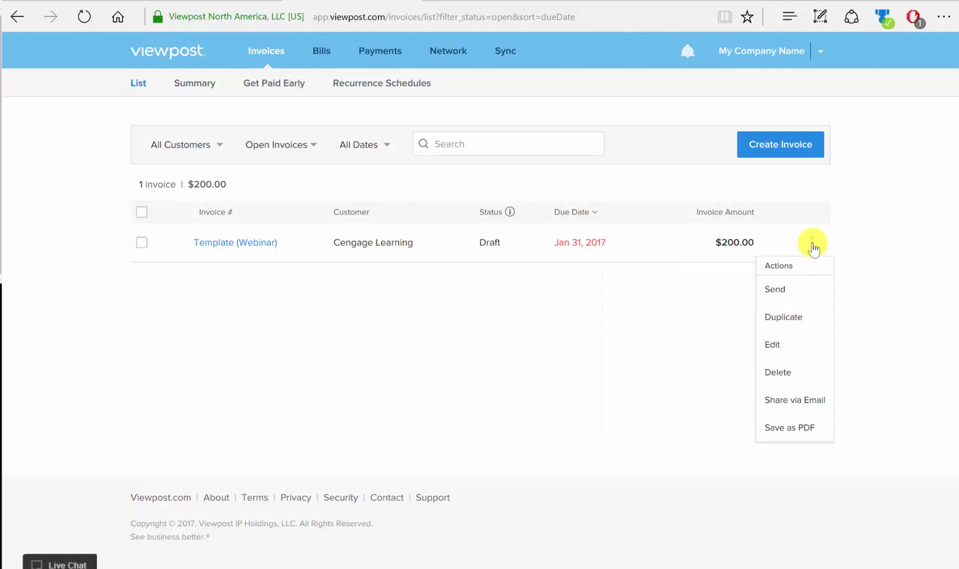